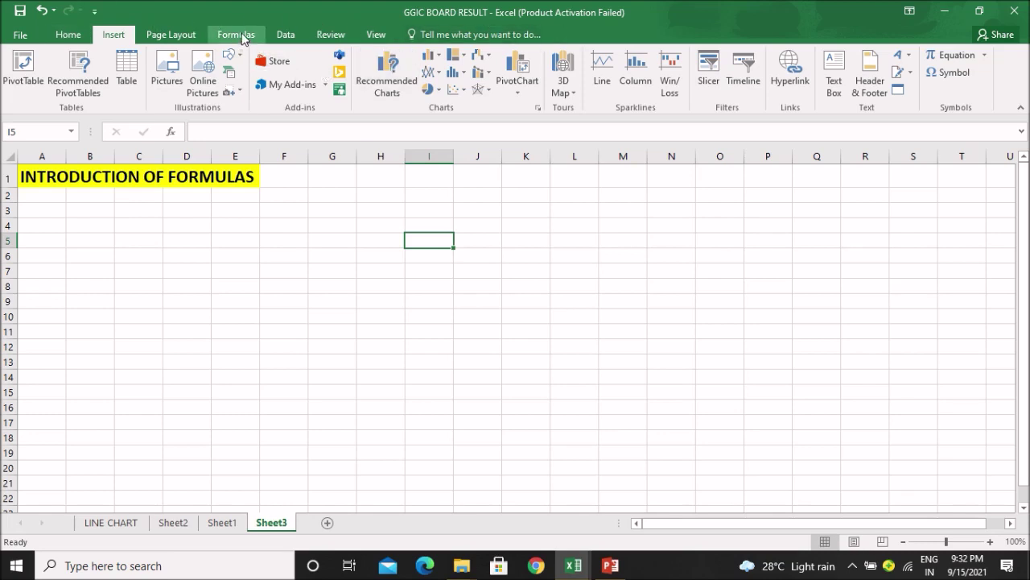
# Step: On the Formulas tab, select C3, open the Insert Function dialog and cancel it
pyautogui.click(243, 39)
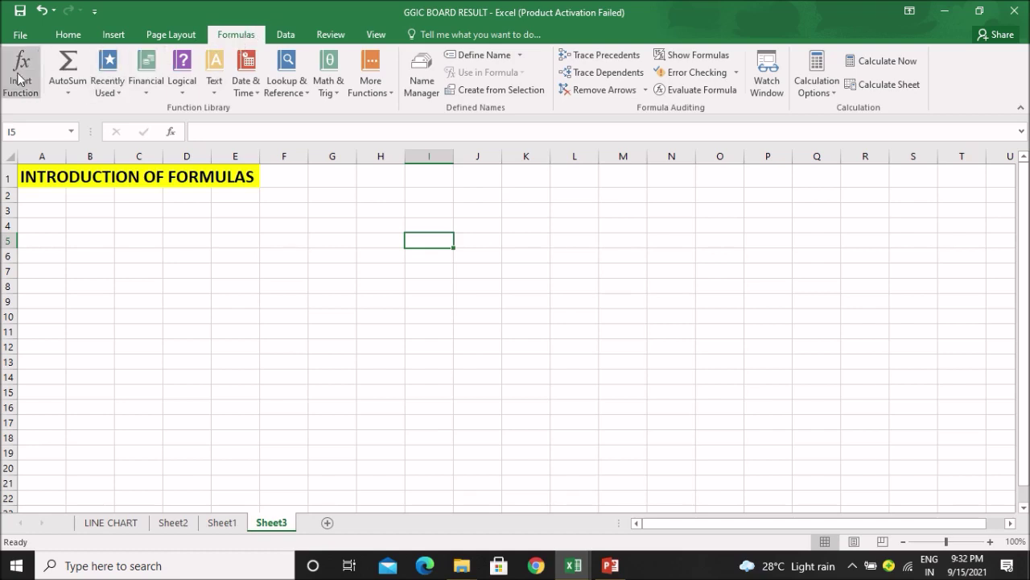
pyautogui.click(143, 211)
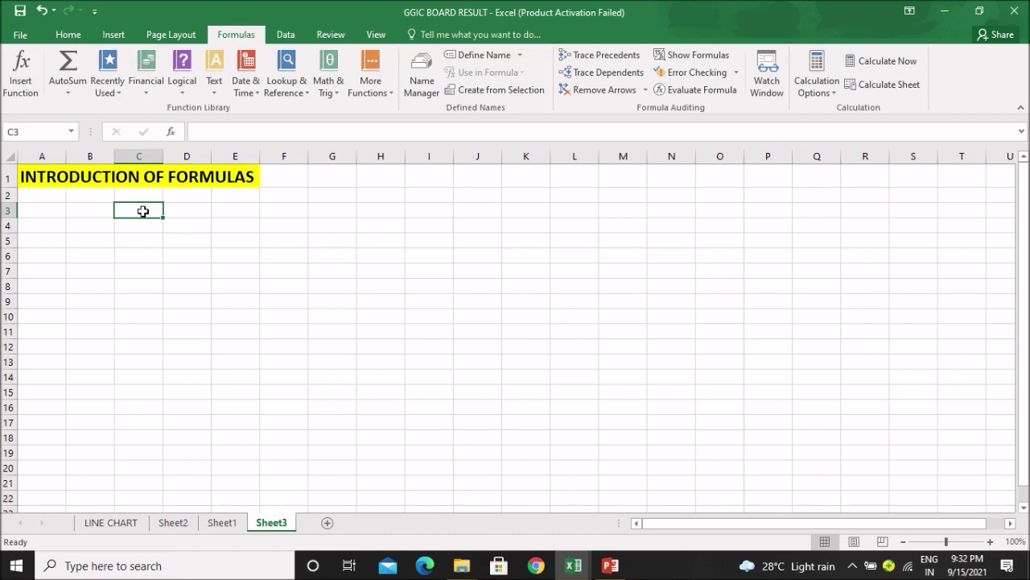
pyautogui.click(30, 89)
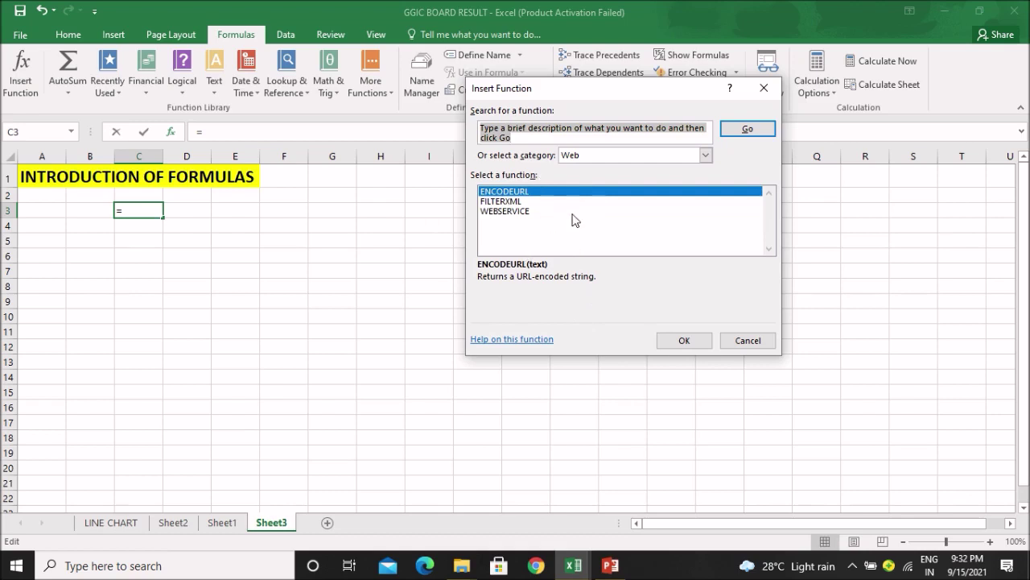
pyautogui.click(757, 341)
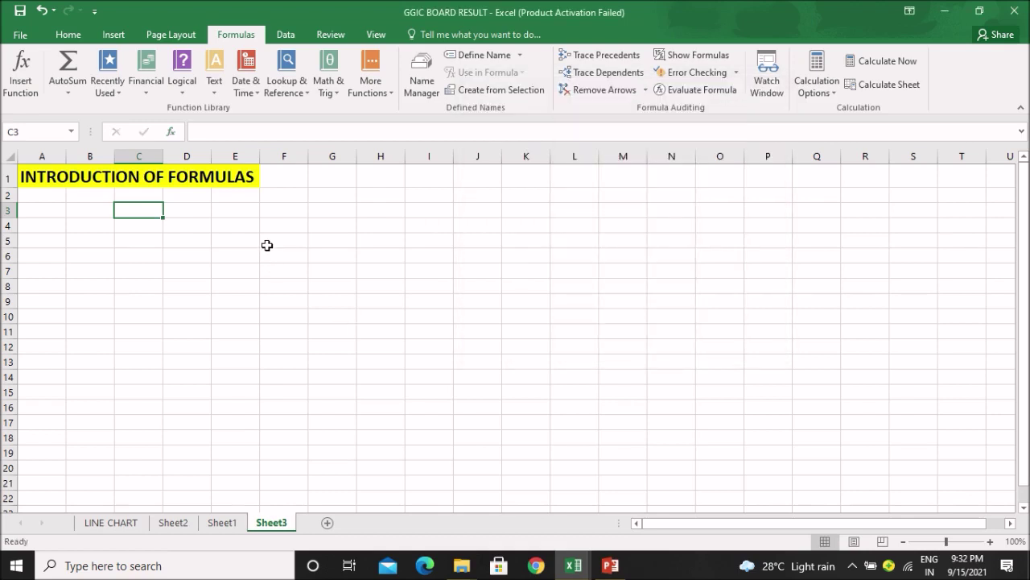
pyautogui.write('=')
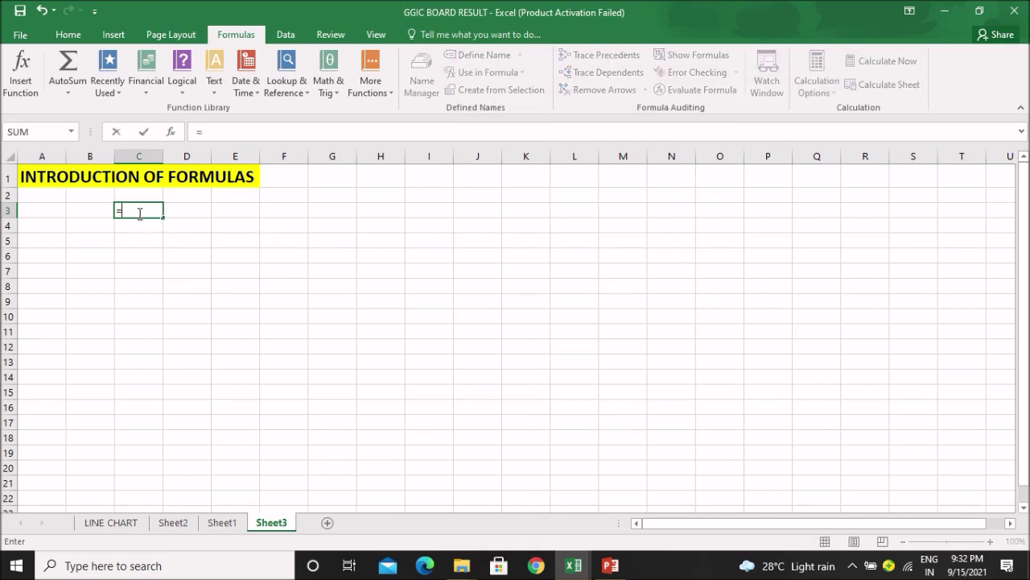
pyautogui.click(33, 131)
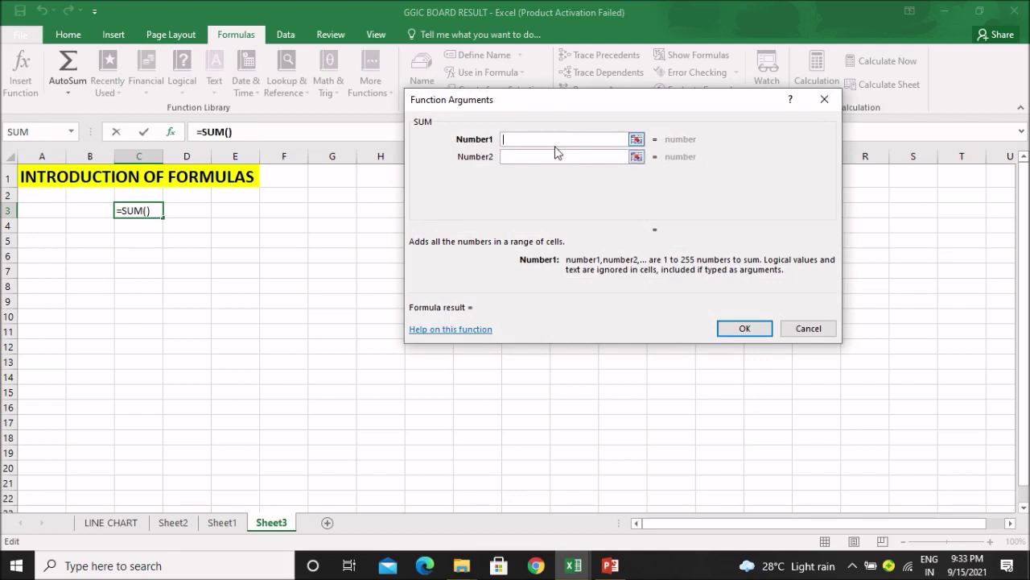
pyautogui.click(817, 331)
pyautogui.click(439, 272)
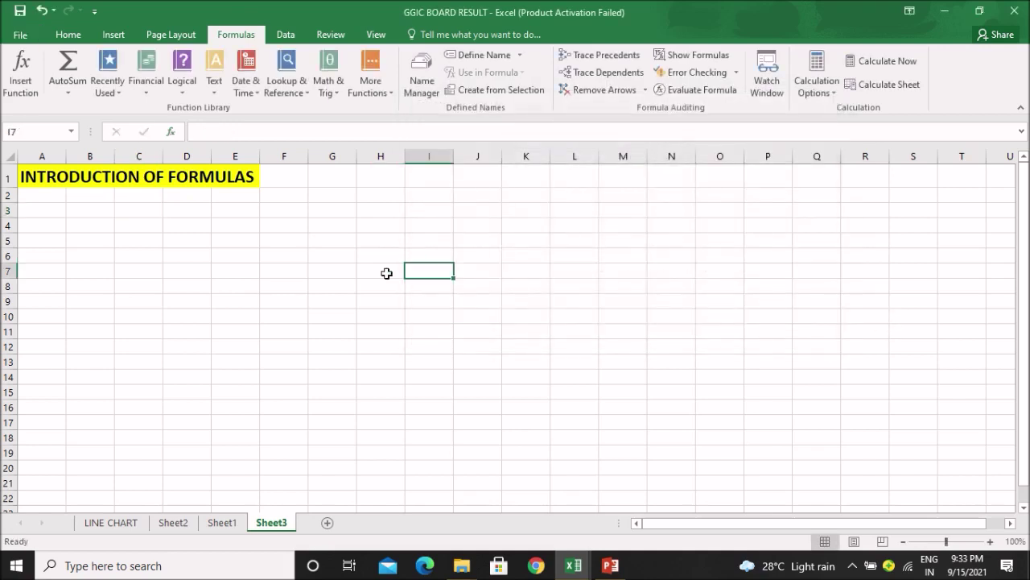
pyautogui.click(71, 95)
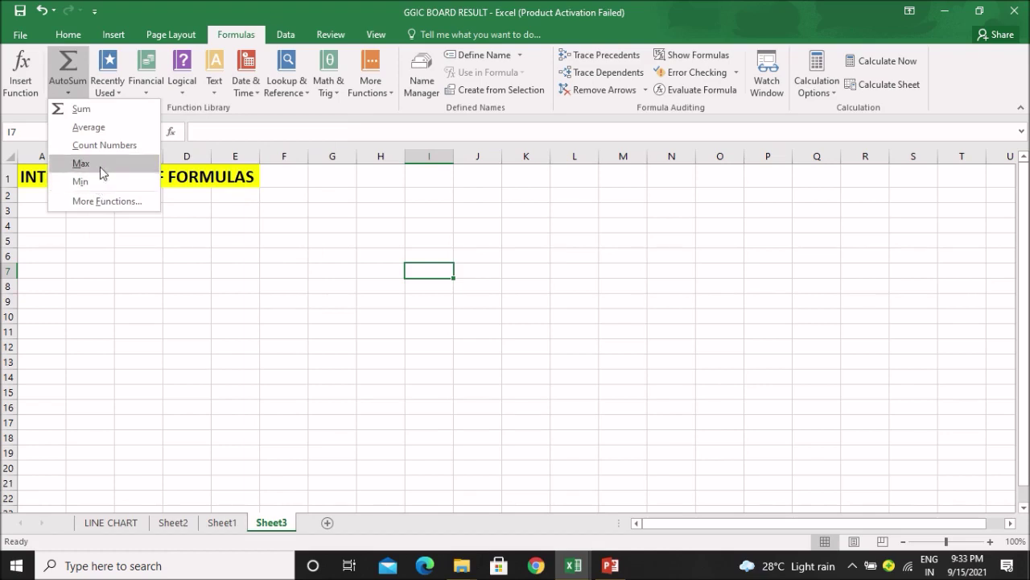
pyautogui.click(113, 202)
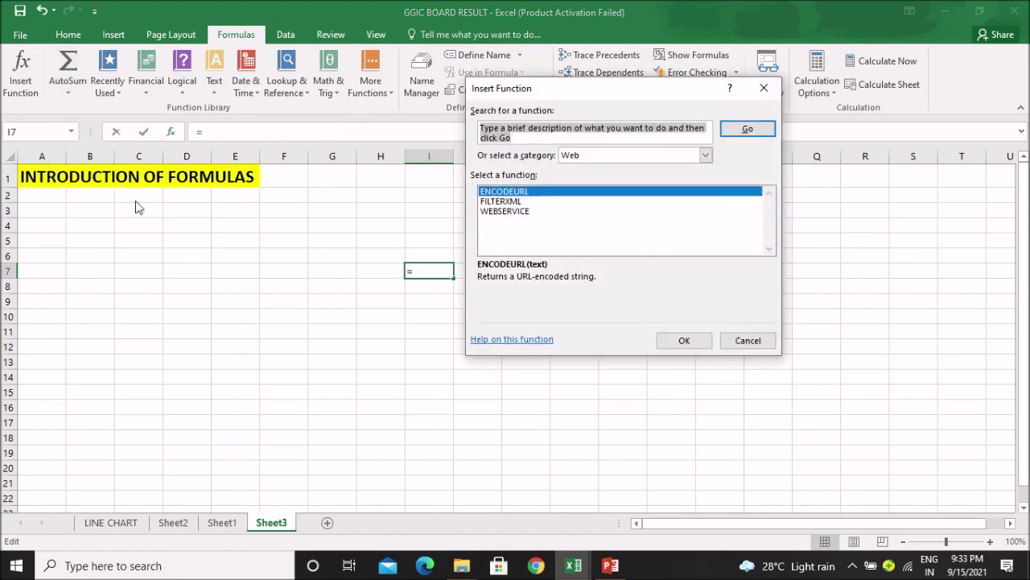
pyautogui.click(774, 95)
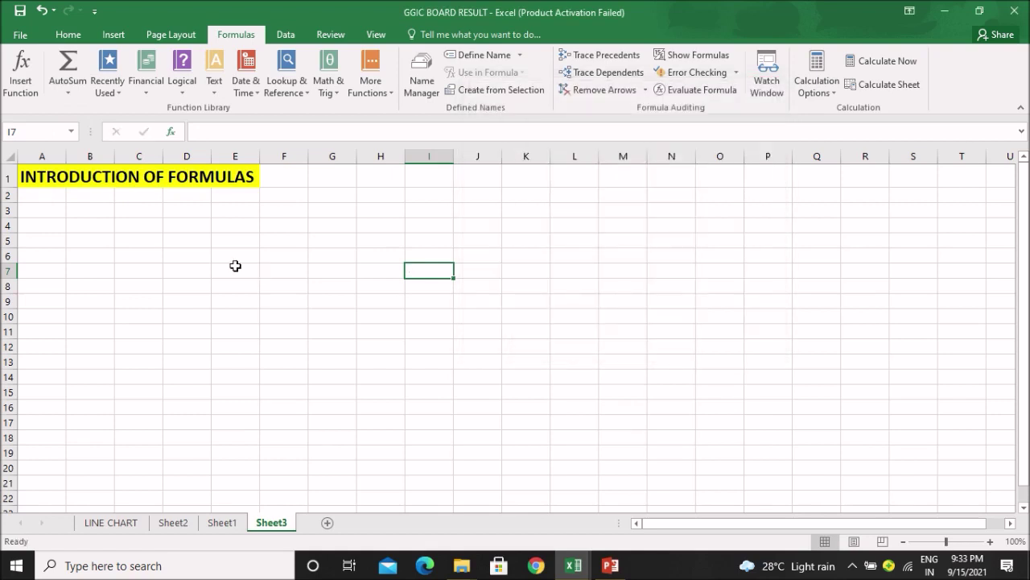
pyautogui.click(149, 88)
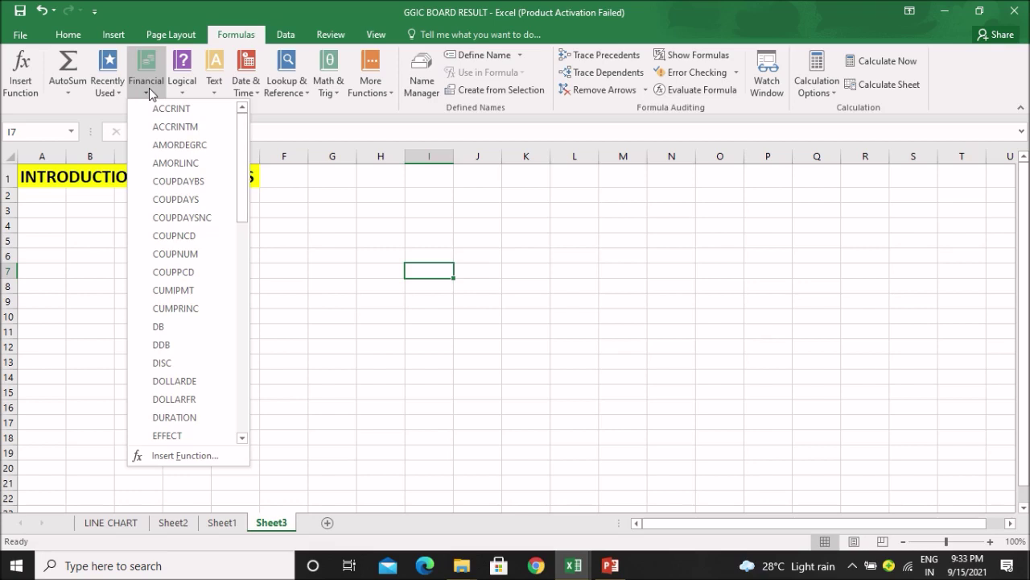
# Step: Scroll the Financial function list from ACCRINT down to PPMT and back up
pyautogui.moveTo(244, 139); pyautogui.dragTo(246, 247)
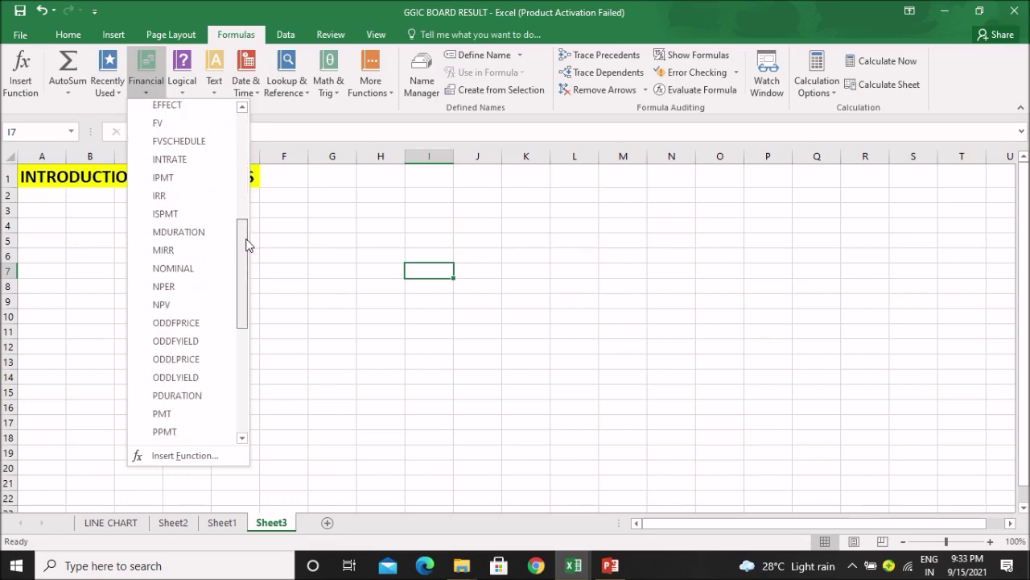
pyautogui.moveTo(247, 258)
pyautogui.mouseDown()
pyautogui.moveTo(250, 375)
pyautogui.moveTo(234, 253)
pyautogui.mouseUp()
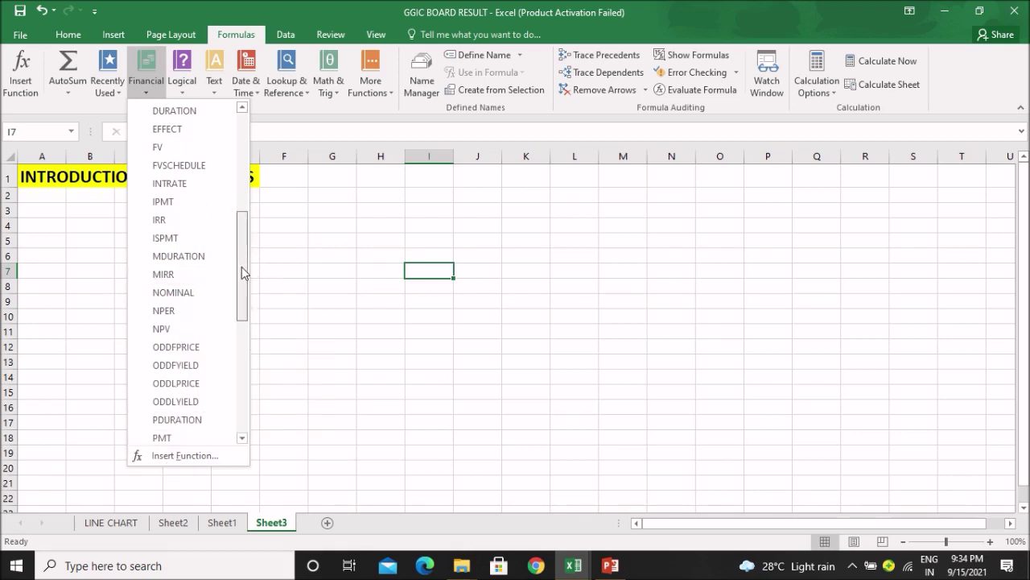
pyautogui.scroll(2, 241, 267)
pyautogui.scroll(5, 242, 267)
pyautogui.scroll(1, 233, 201)
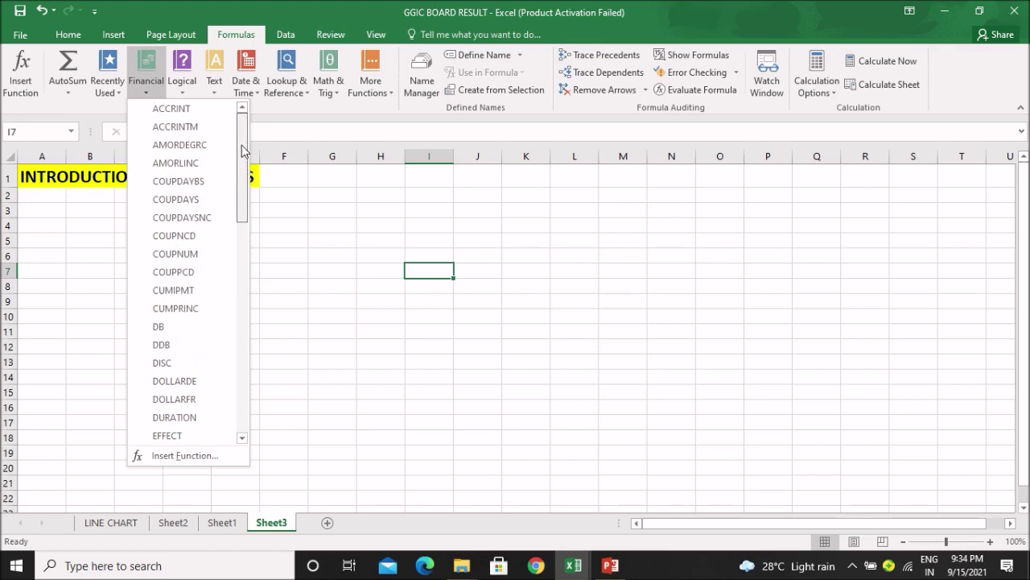
# Step: Show the Logical function list (AND through XOR), close it, reopen it, then move to Text
pyautogui.click(182, 95)
pyautogui.click(182, 95)
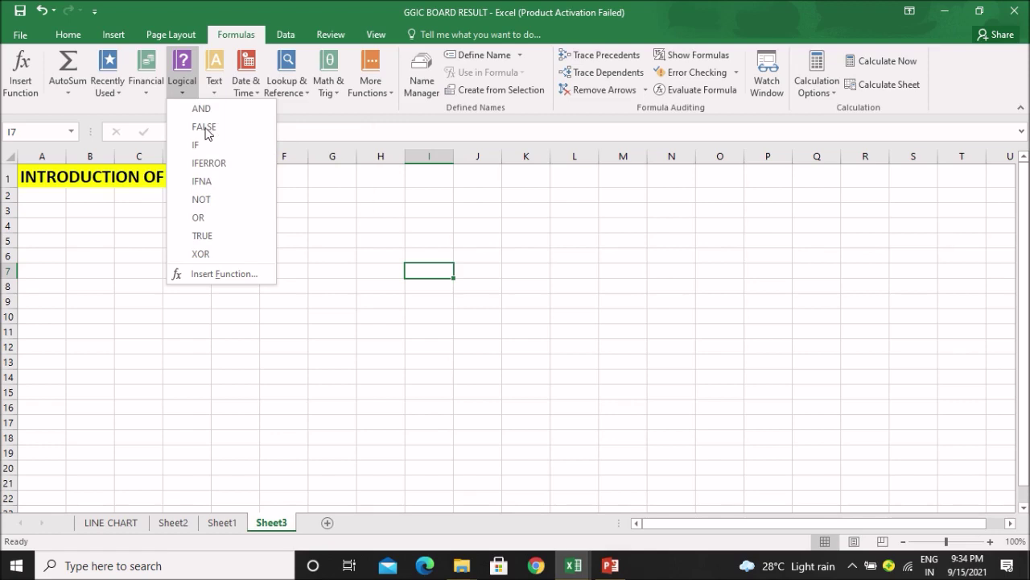
pyautogui.click(344, 226)
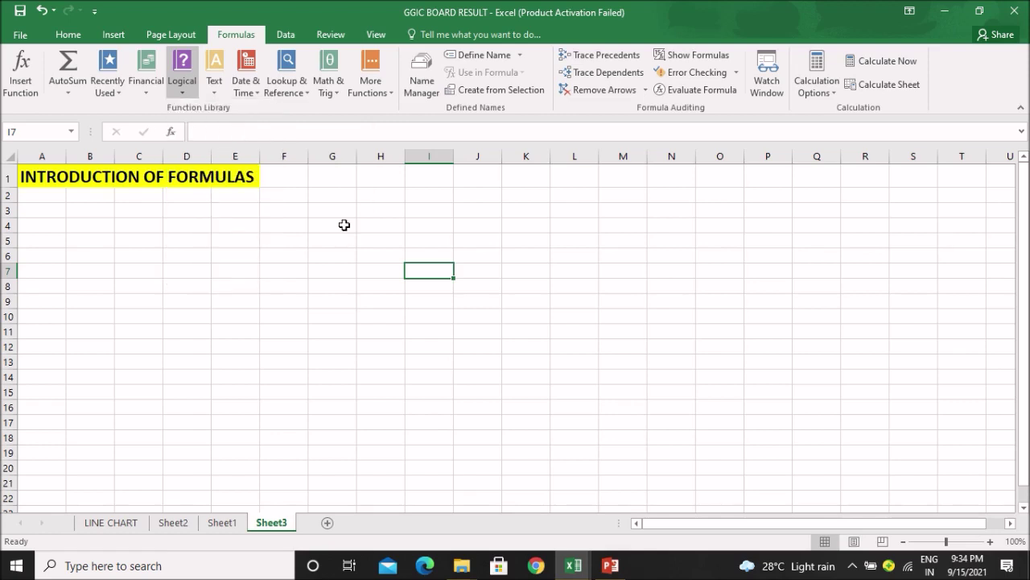
pyautogui.click(188, 89)
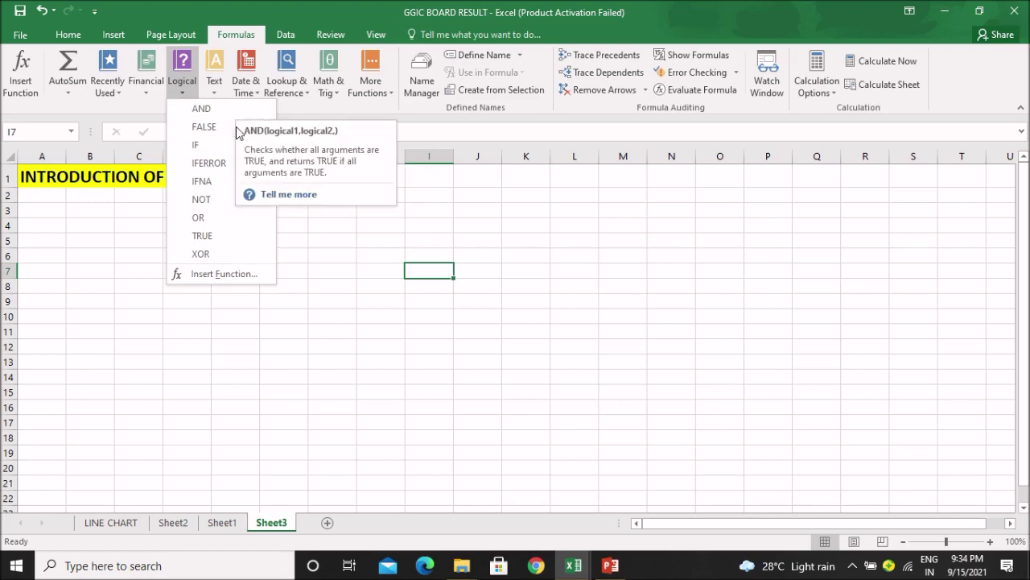
pyautogui.click(216, 86)
# Step: Scroll the Text function list from BAHTTEXT down to VALUE and back up
pyautogui.click(216, 86)
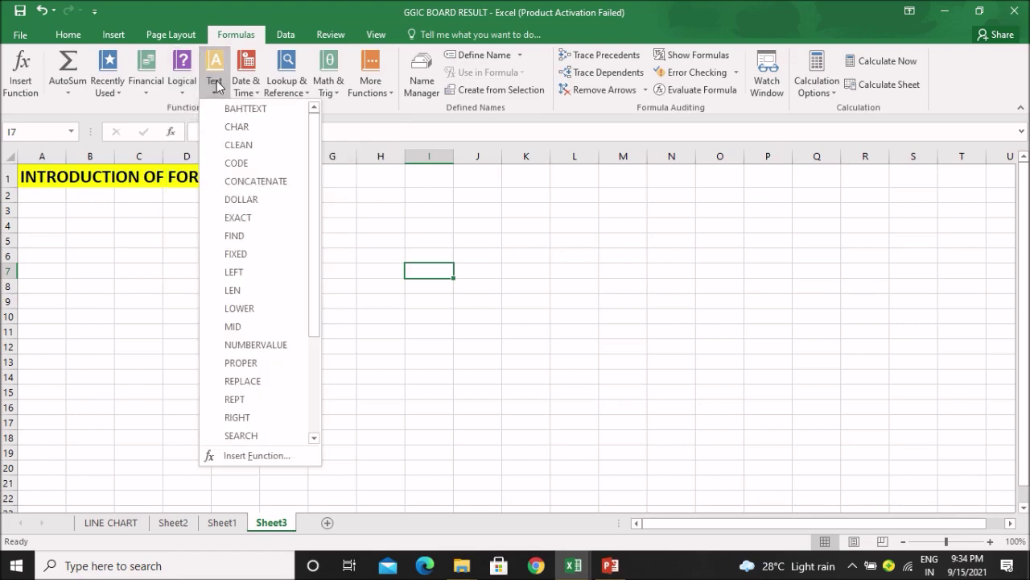
pyautogui.moveTo(316, 133); pyautogui.dragTo(324, 241)
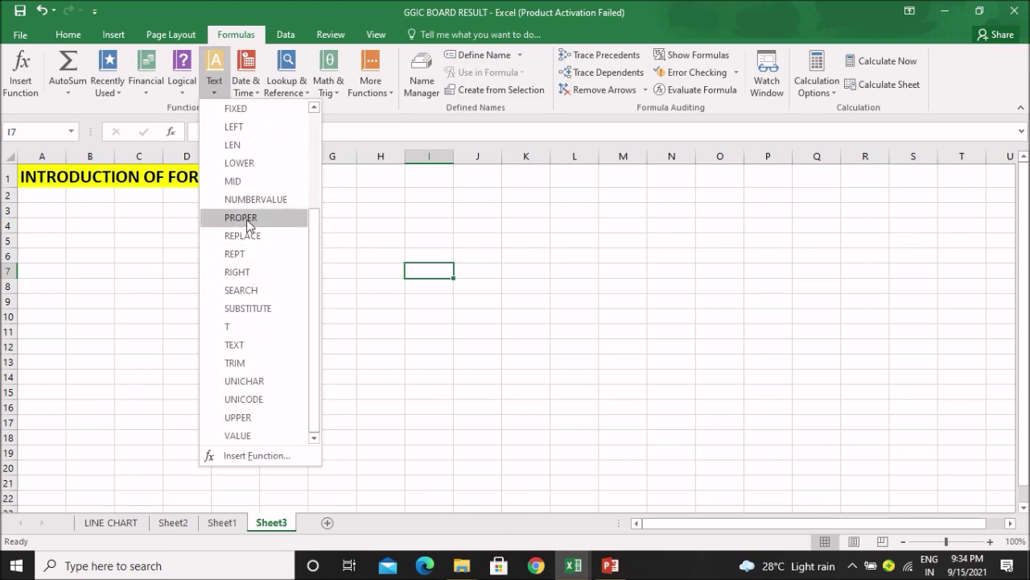
pyautogui.moveTo(317, 269); pyautogui.dragTo(318, 233)
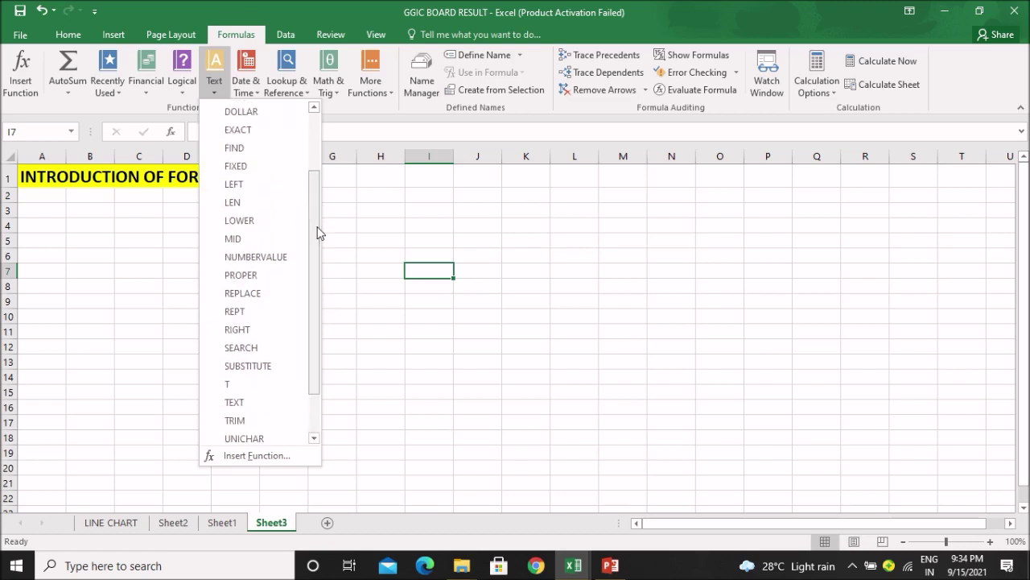
pyautogui.click(255, 95)
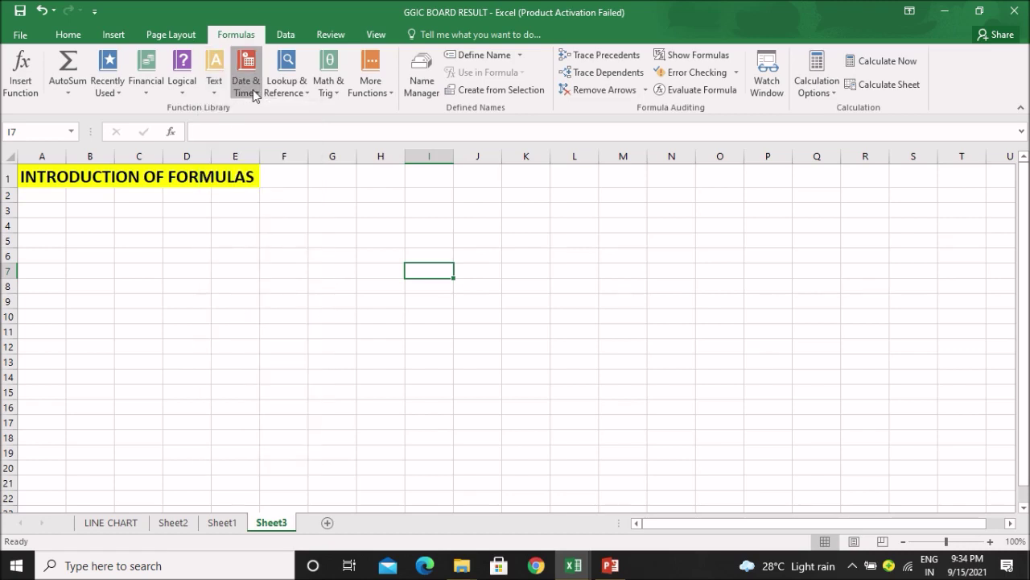
# Step: Scroll the Date & Time function list from DATE down to YEARFRAC and back to the top
pyautogui.click(253, 92)
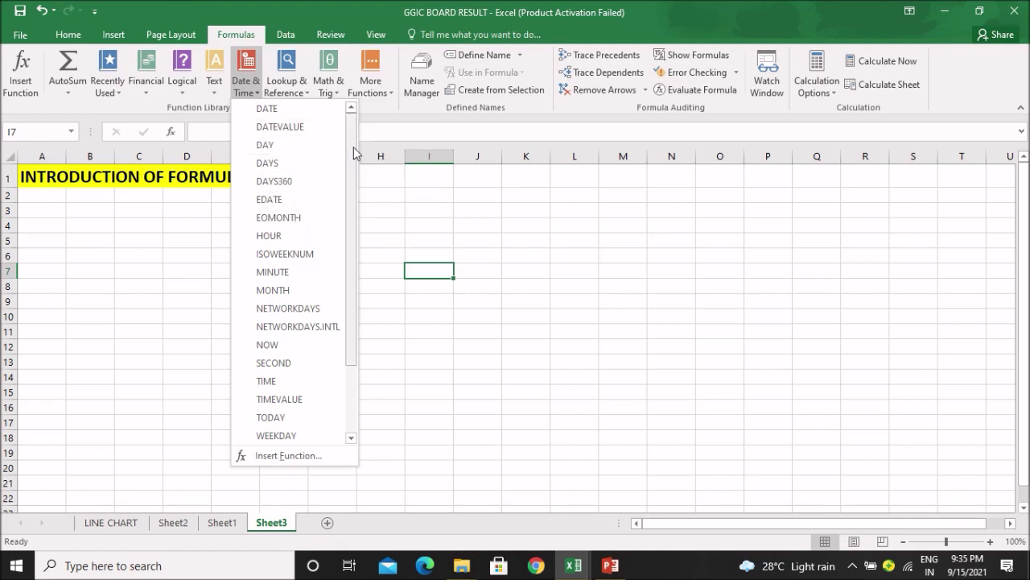
pyautogui.moveTo(355, 145); pyautogui.dragTo(351, 276)
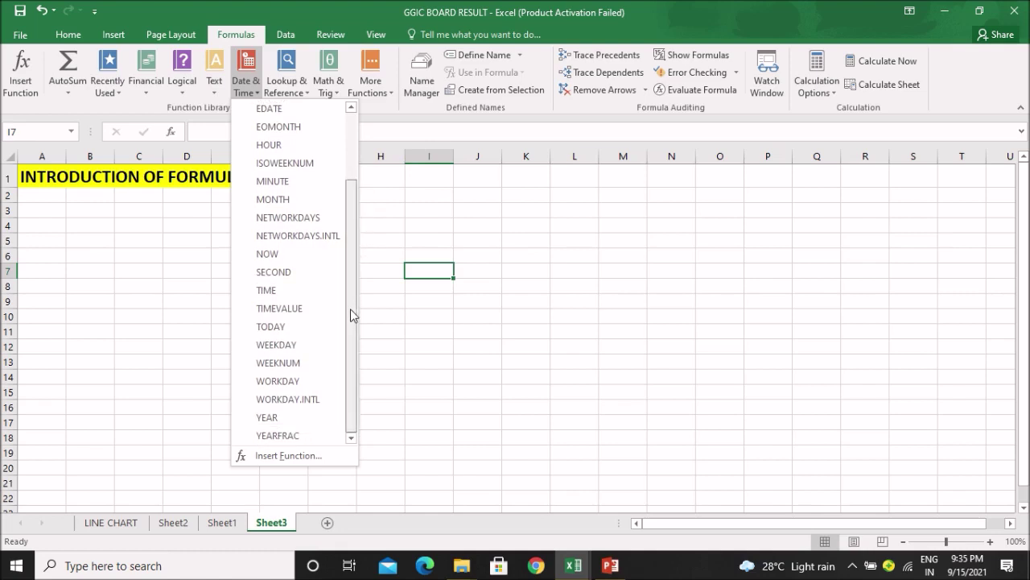
pyautogui.moveTo(350, 308); pyautogui.dragTo(351, 308)
pyautogui.moveTo(350, 308); pyautogui.dragTo(352, 227)
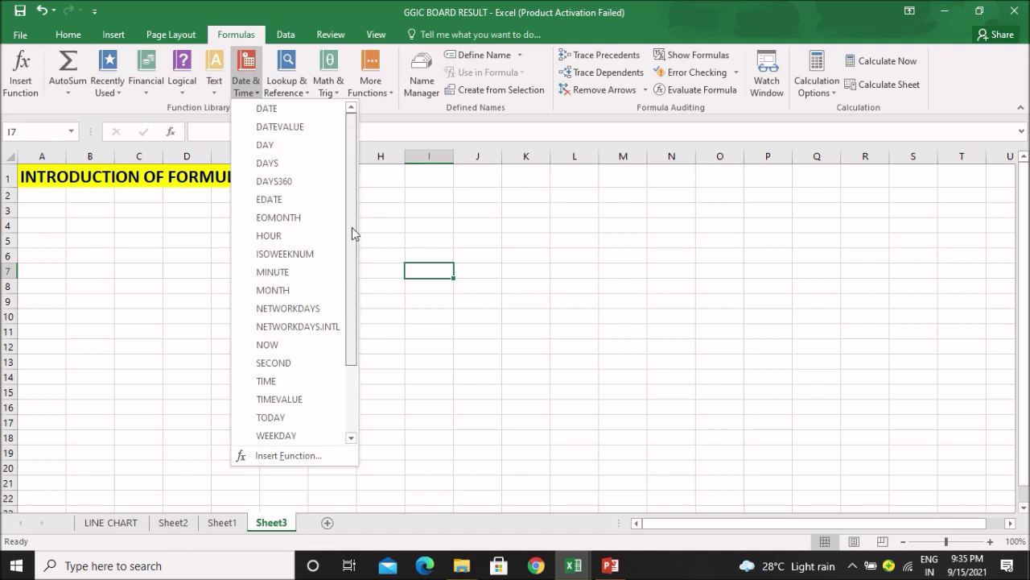
pyautogui.click(301, 94)
# Step: Check Lookup & Reference, then scroll the Math & Trig list down to the SUM functions and close it
pyautogui.click(302, 89)
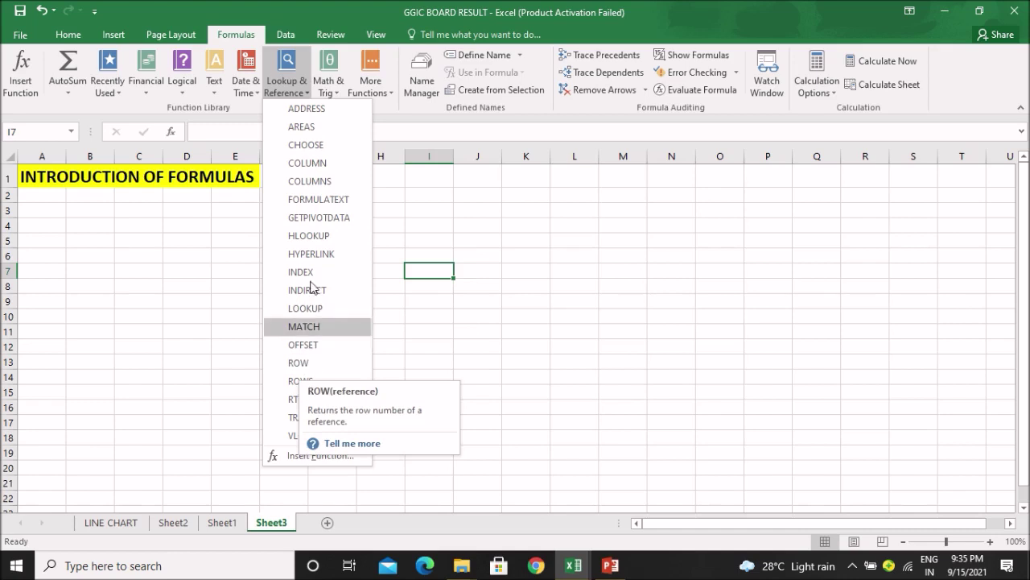
pyautogui.click(336, 90)
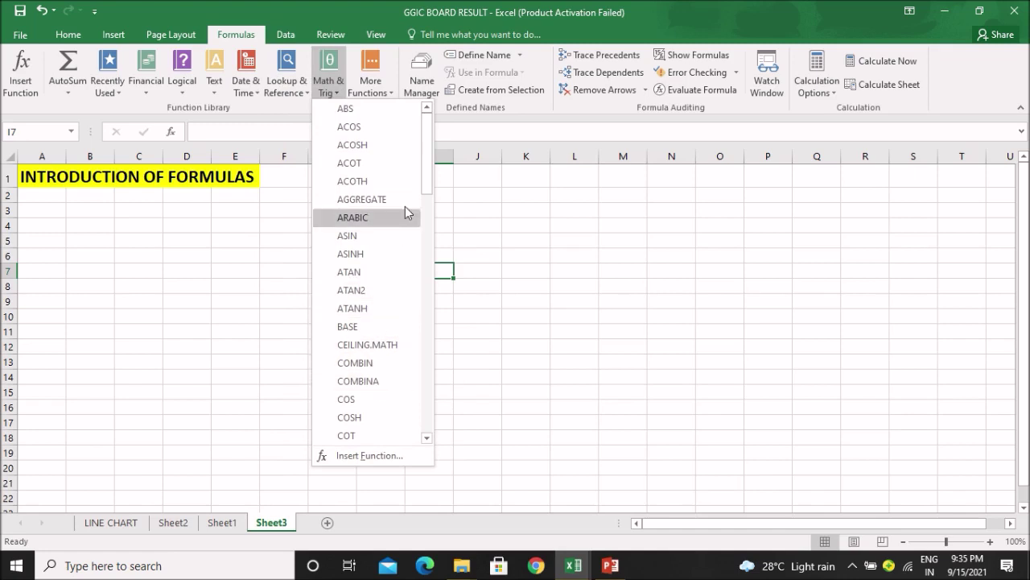
pyautogui.moveTo(428, 126); pyautogui.dragTo(426, 197)
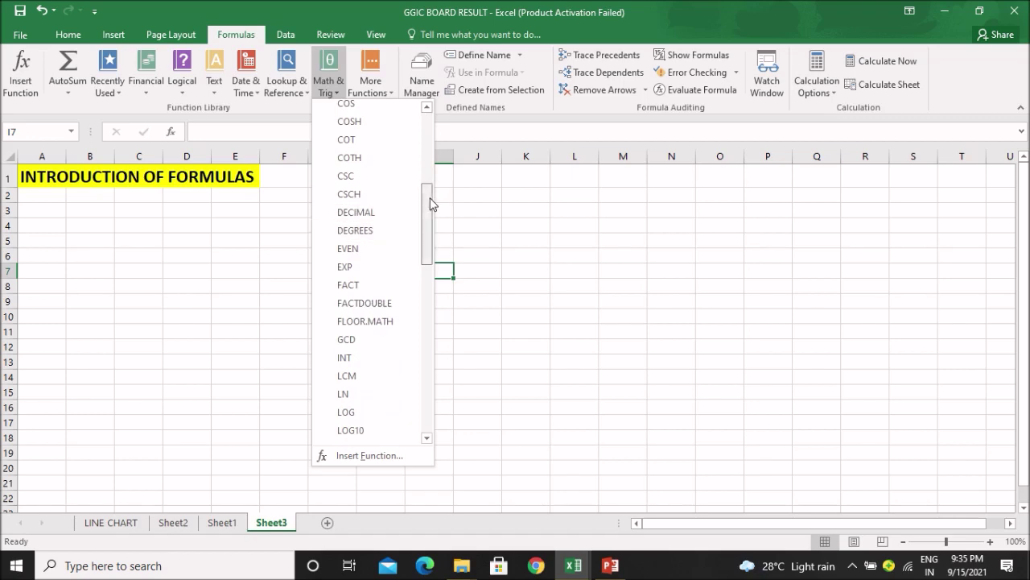
pyautogui.moveTo(427, 202); pyautogui.dragTo(428, 188)
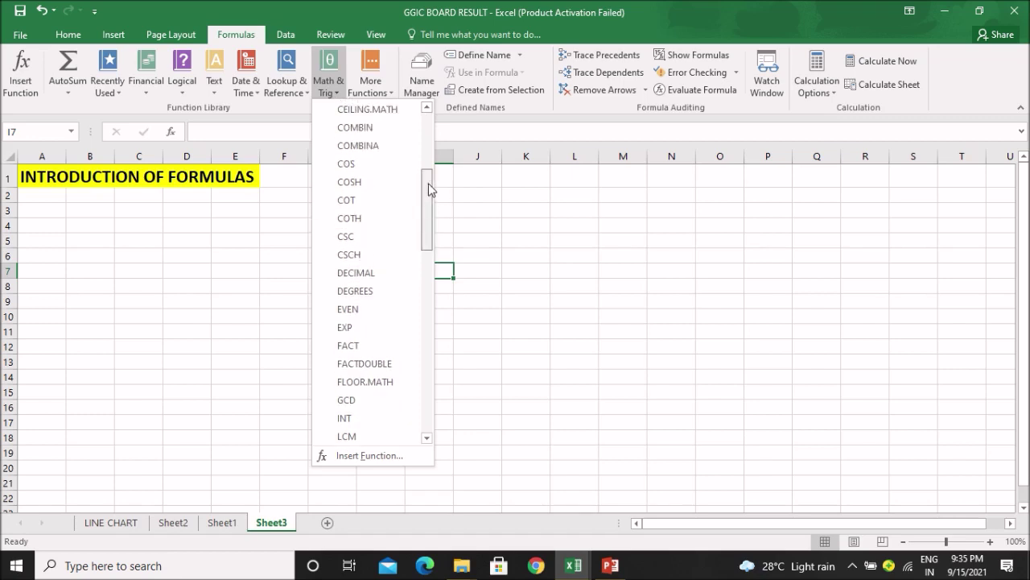
pyautogui.moveTo(429, 188); pyautogui.dragTo(427, 253)
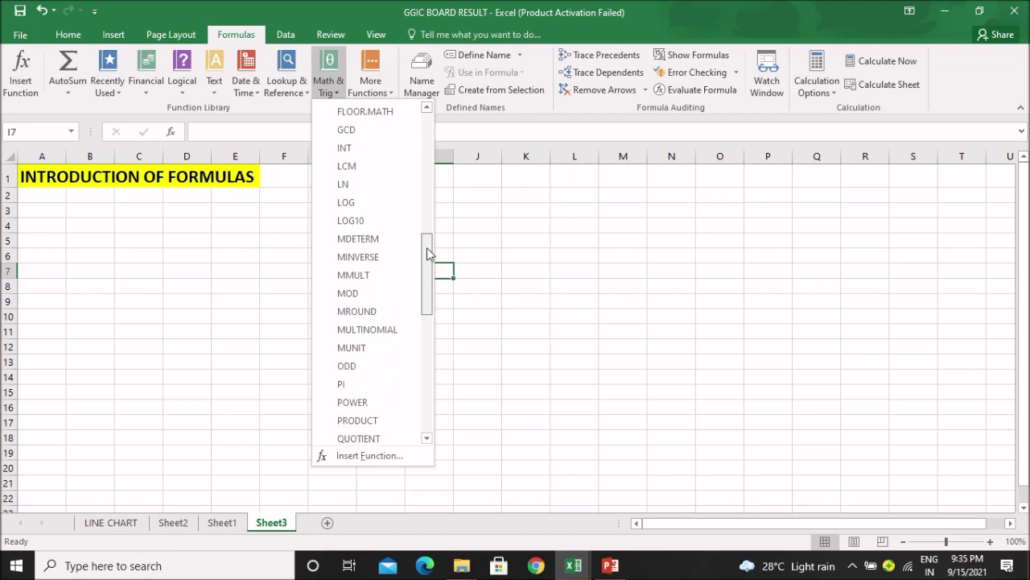
pyautogui.moveTo(427, 254); pyautogui.dragTo(429, 262)
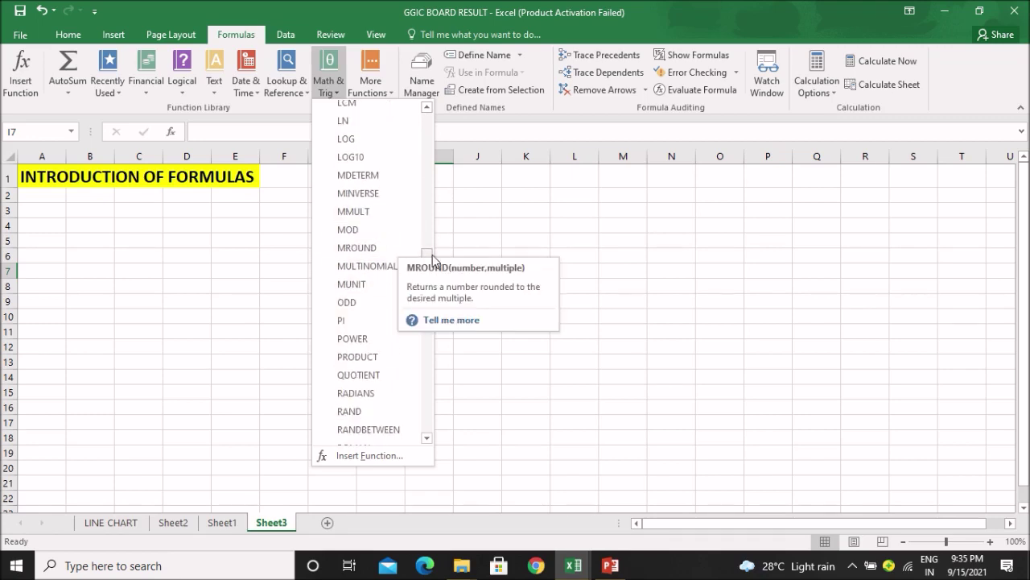
pyautogui.moveTo(429, 258); pyautogui.dragTo(427, 268)
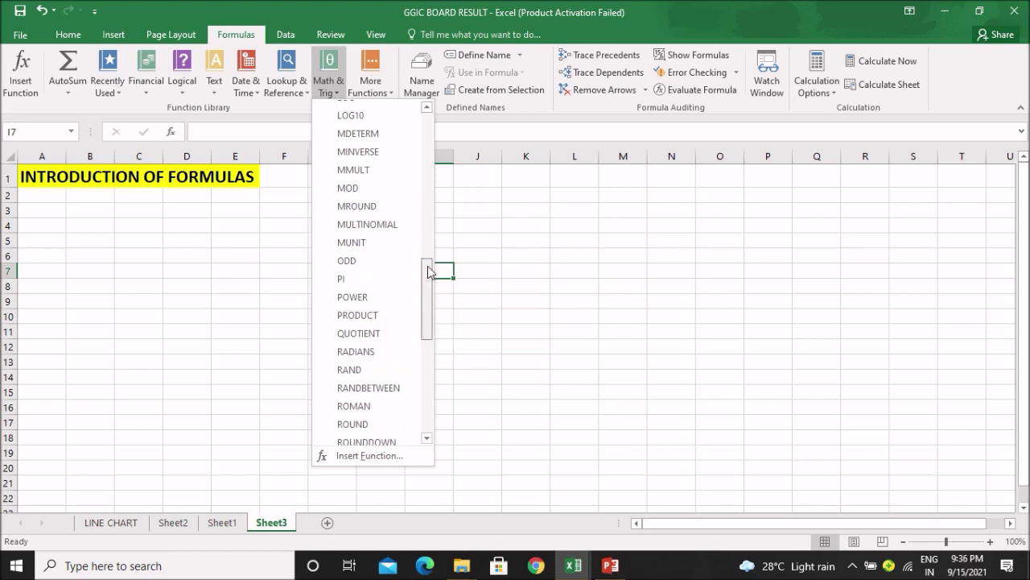
pyautogui.moveTo(425, 269); pyautogui.dragTo(429, 287)
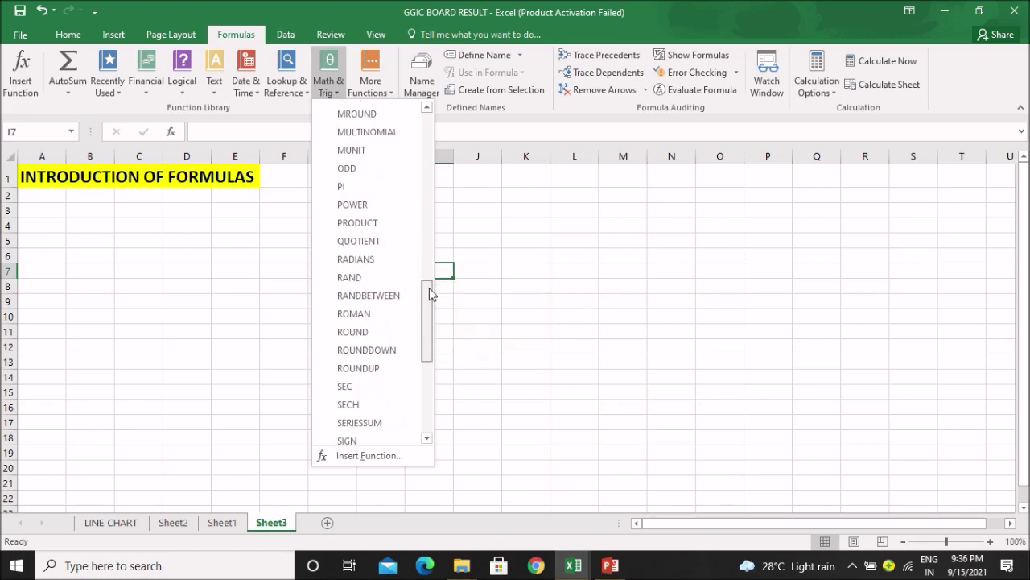
pyautogui.moveTo(429, 287); pyautogui.dragTo(429, 293)
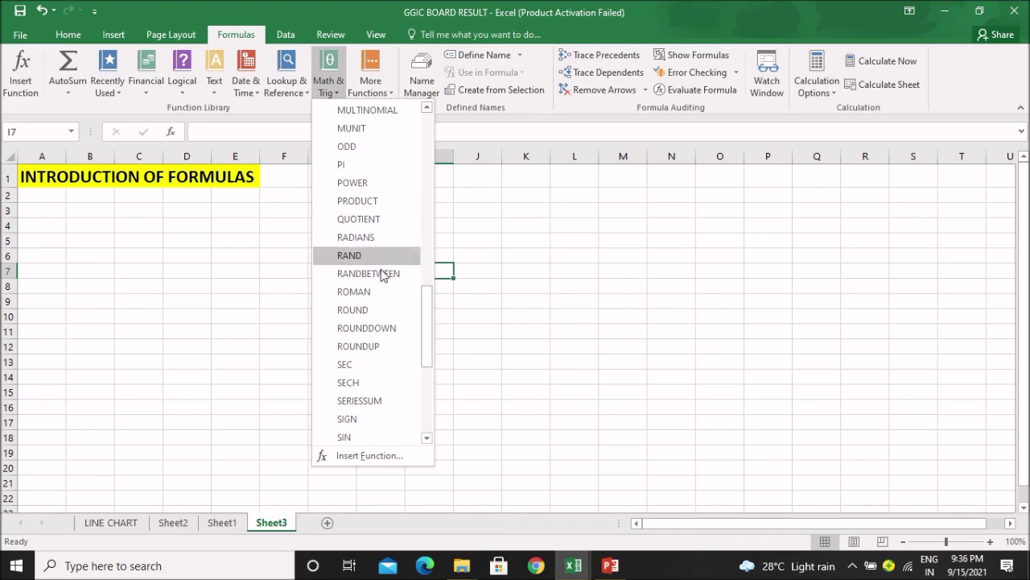
pyautogui.moveTo(428, 302); pyautogui.dragTo(431, 363)
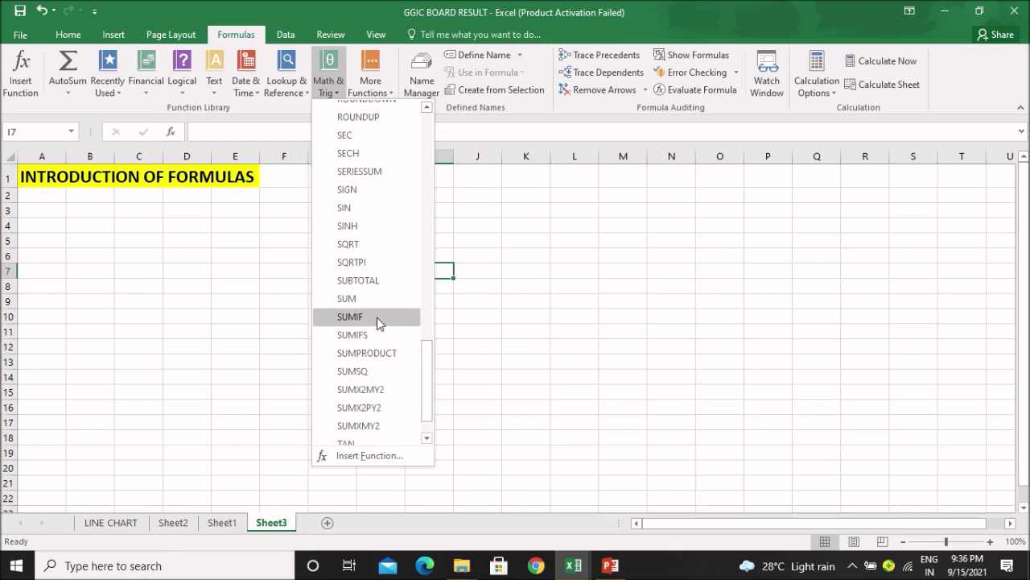
pyautogui.click(469, 321)
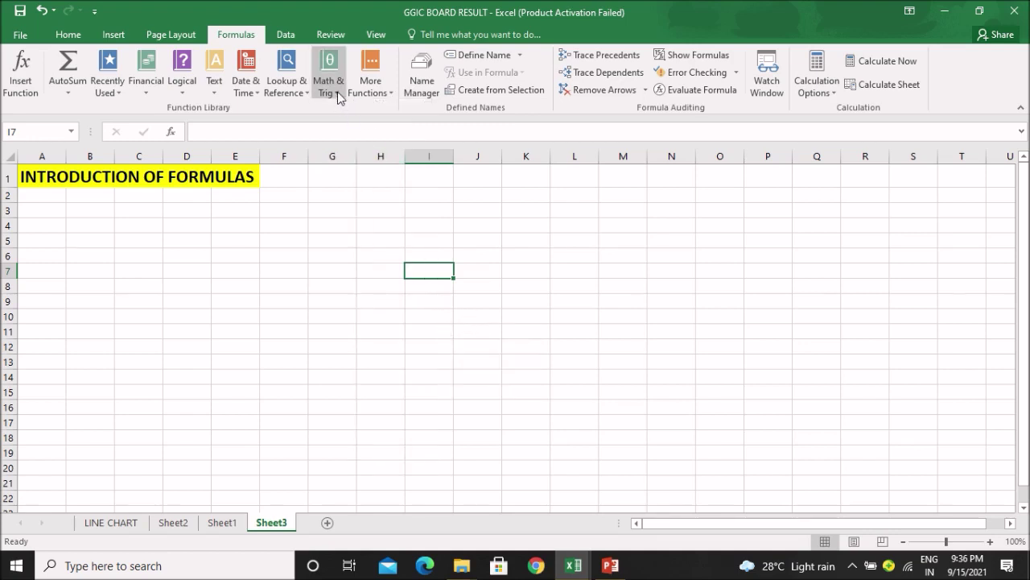
# Step: From More Functions, scroll the Statistical list from AVERAGE down to Z.TEST and back
pyautogui.click(387, 94)
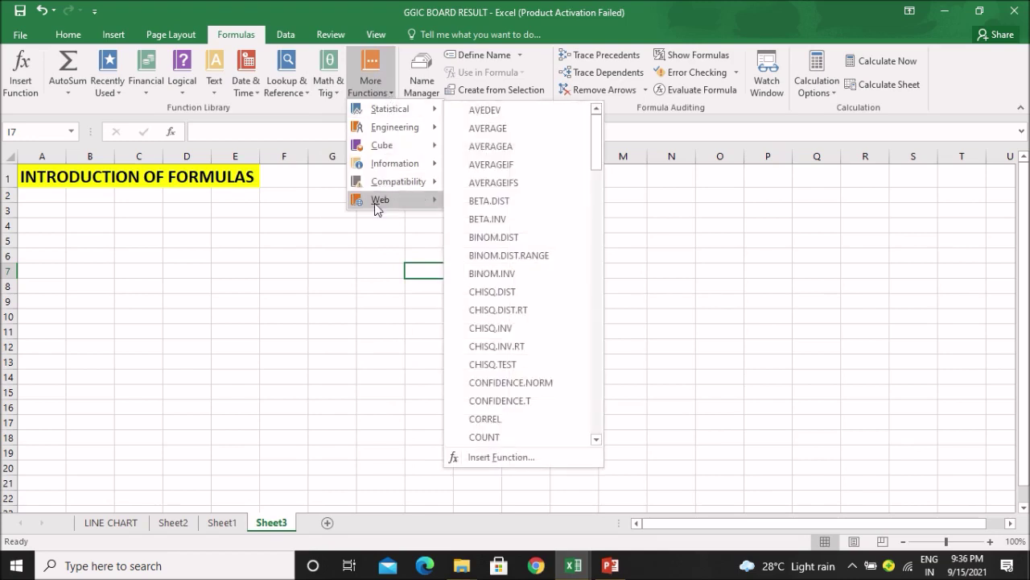
pyautogui.moveTo(397, 111)
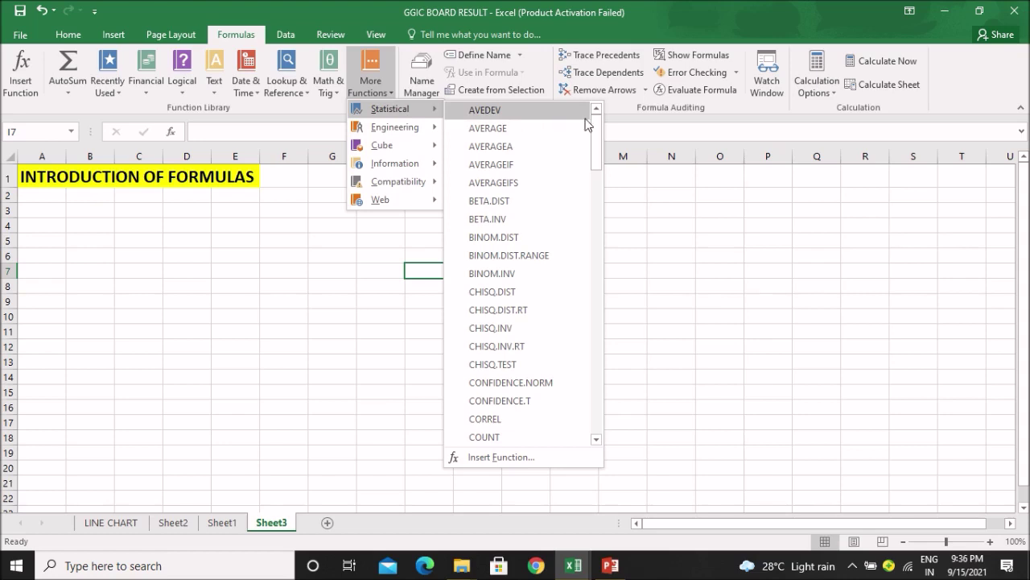
pyautogui.moveTo(596, 130); pyautogui.dragTo(596, 256)
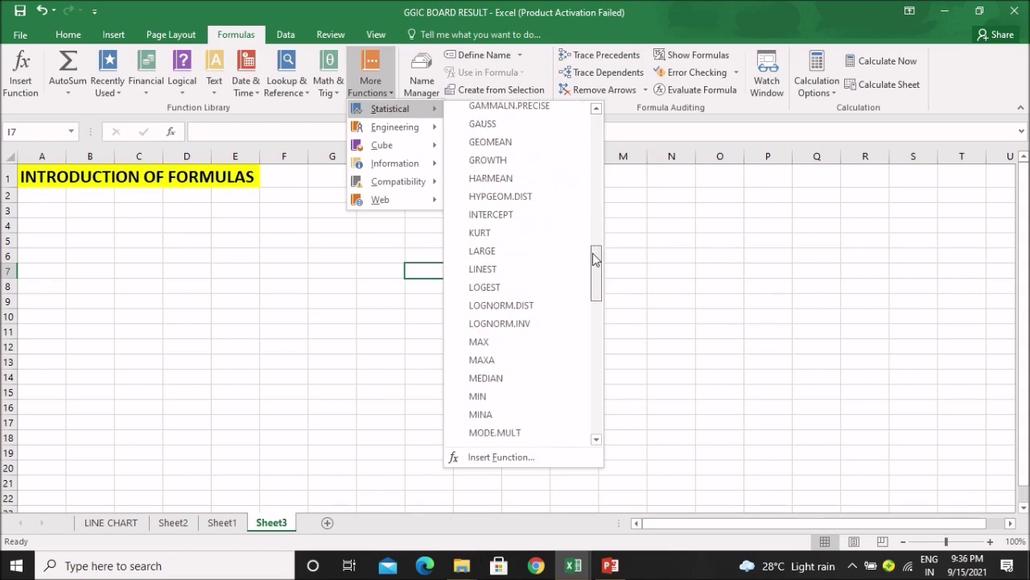
pyautogui.moveTo(594, 256)
pyautogui.mouseDown()
pyautogui.moveTo(596, 385)
pyautogui.moveTo(605, 129)
pyautogui.mouseUp()
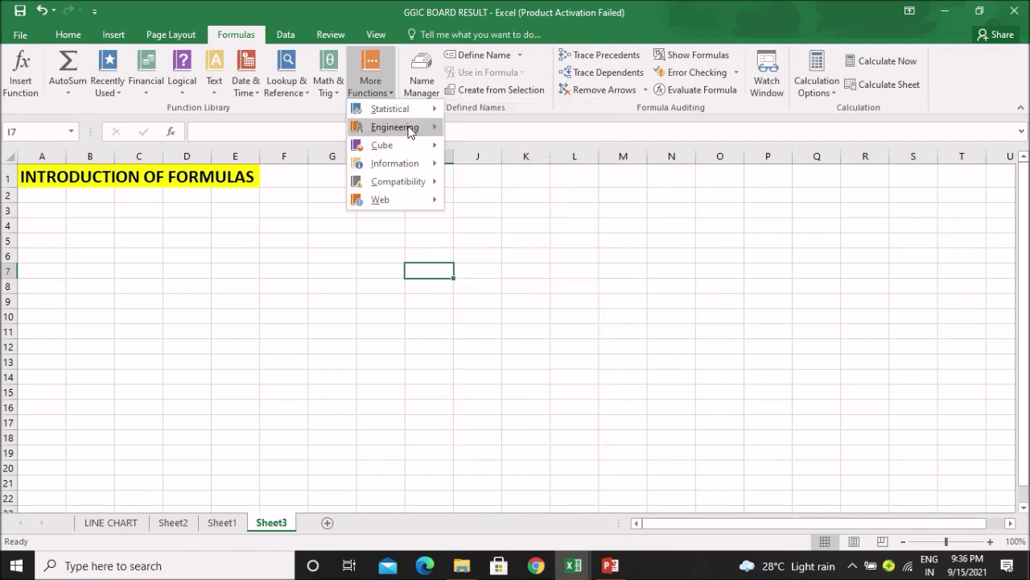
# Step: Scroll the Engineering function submenu from BESSELI down to OCT2HEX
pyautogui.moveTo(410, 131)
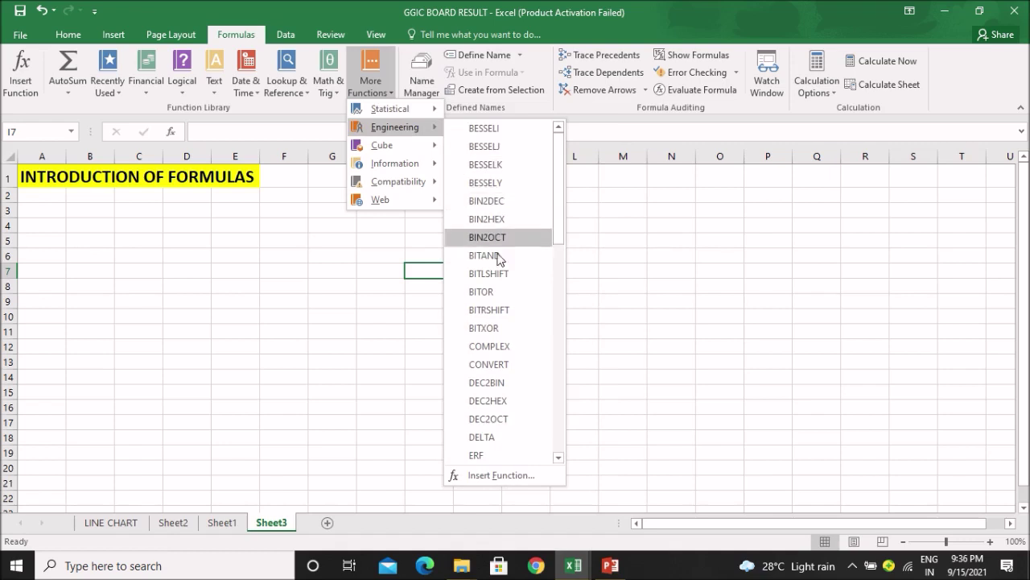
pyautogui.moveTo(558, 154); pyautogui.dragTo(561, 234)
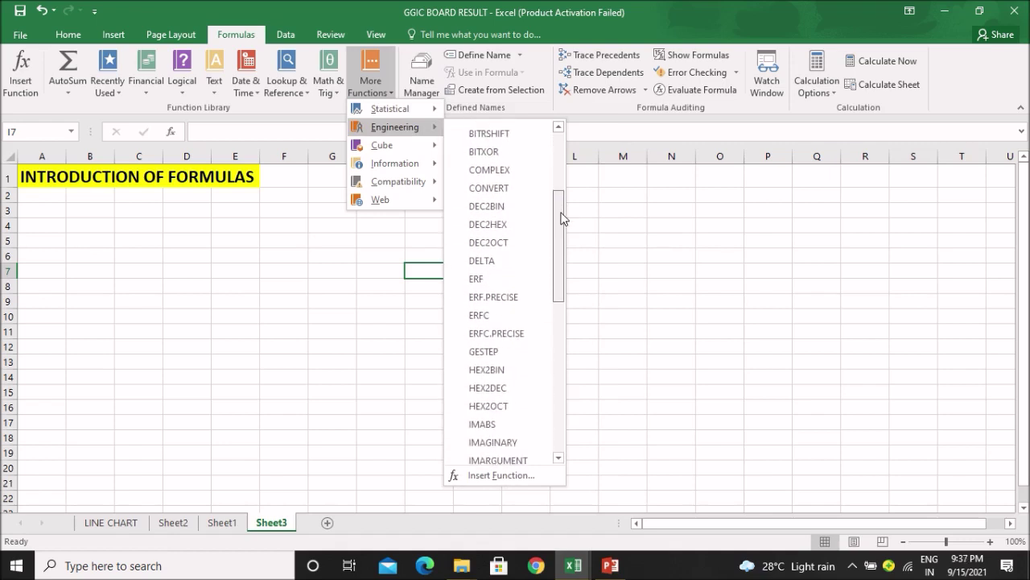
pyautogui.moveTo(561, 234); pyautogui.dragTo(559, 395)
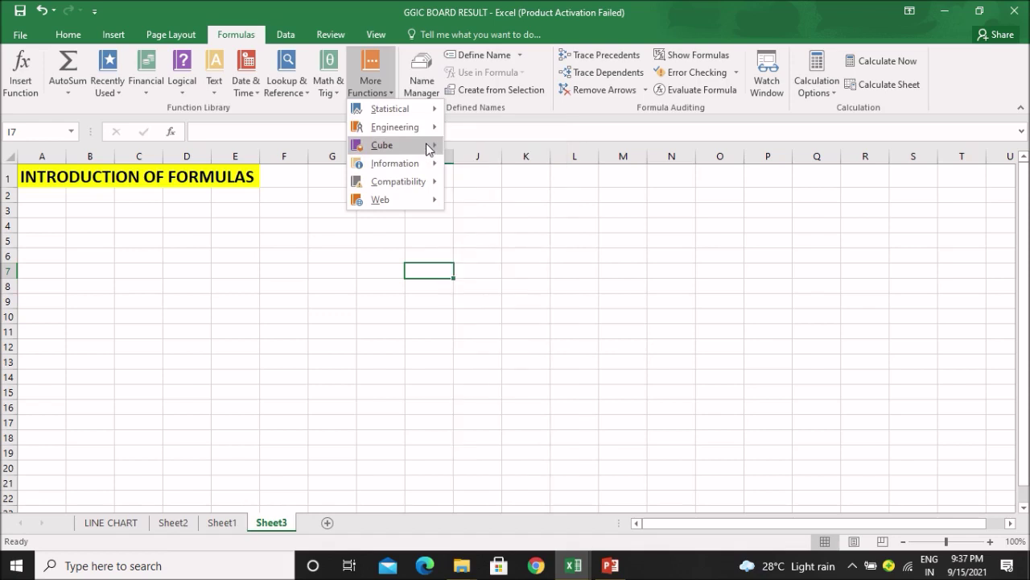
# Step: Scroll through the Cube, Information and Compatibility function submenus in turn
pyautogui.moveTo(427, 150)
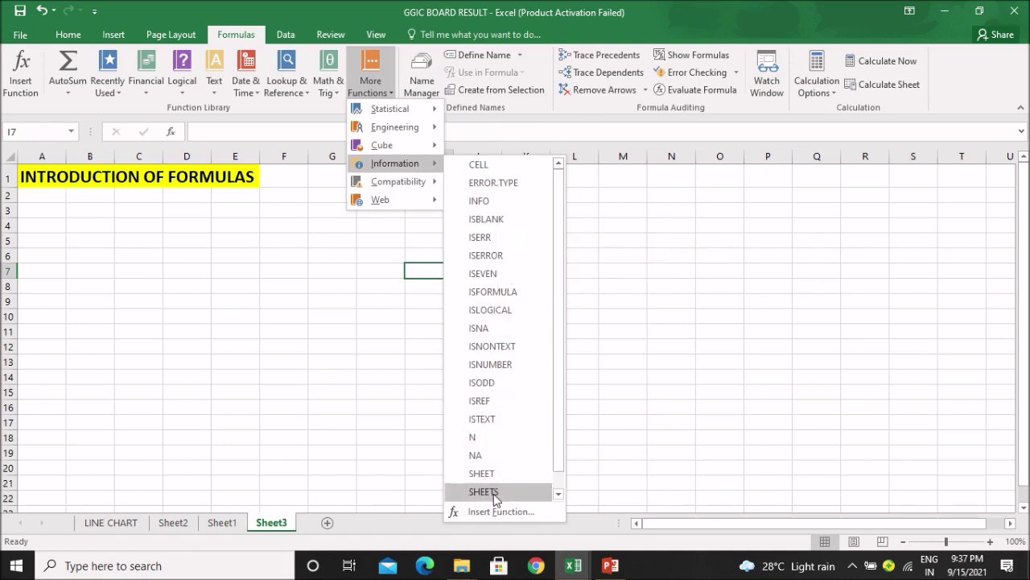
pyautogui.moveTo(556, 184); pyautogui.dragTo(553, 228)
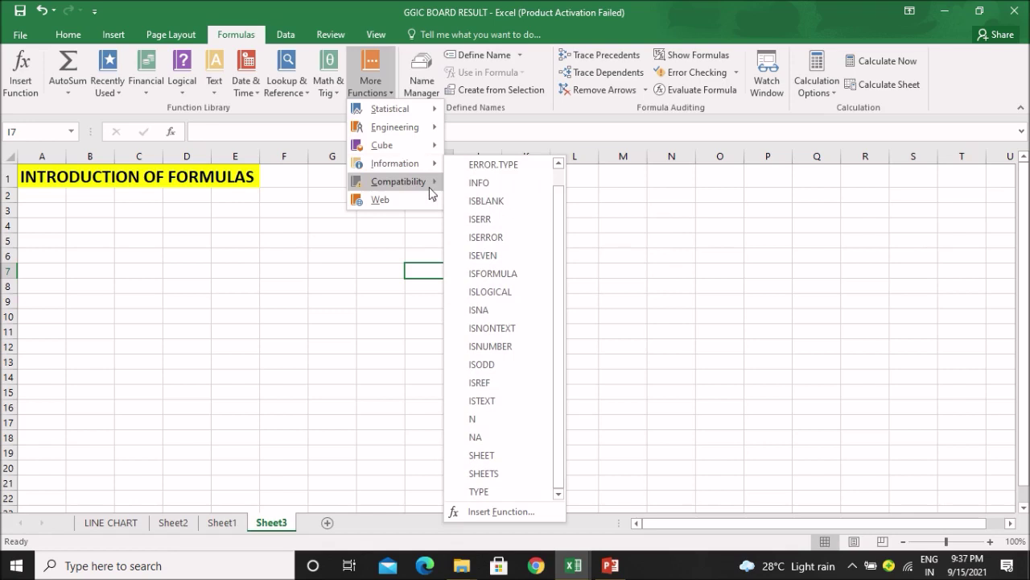
pyautogui.moveTo(428, 185)
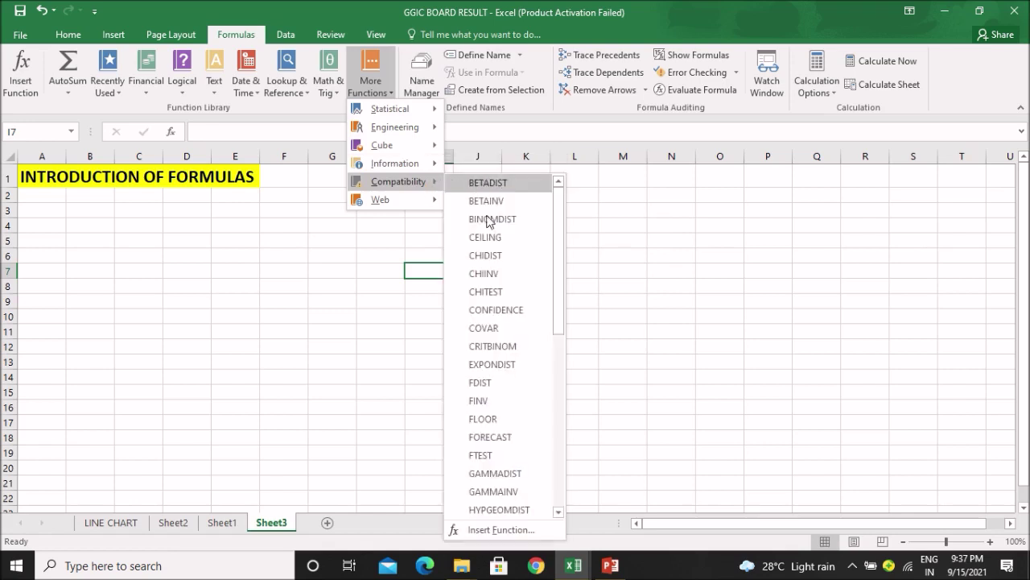
pyautogui.moveTo(563, 225); pyautogui.dragTo(560, 309)
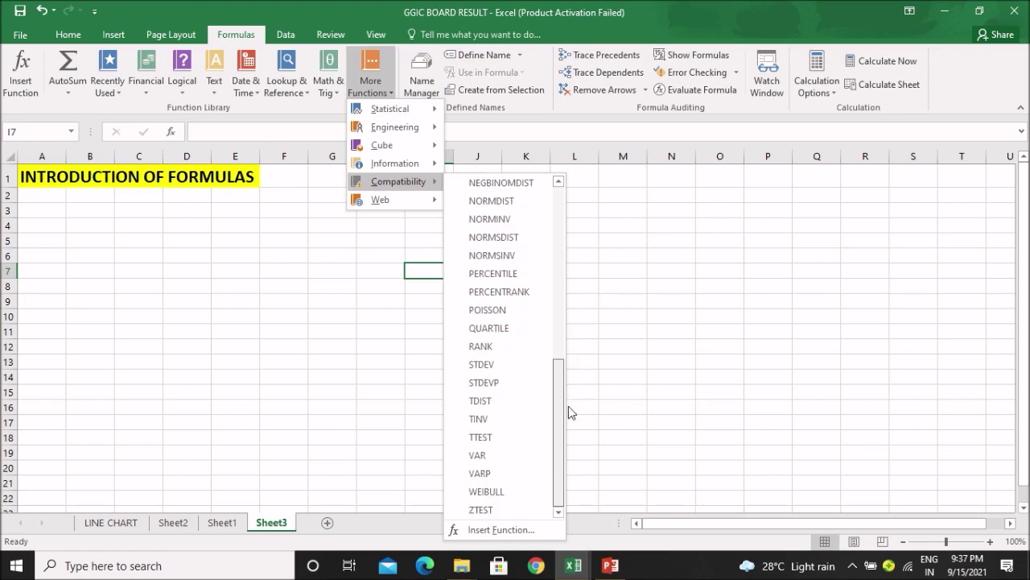
pyautogui.moveTo(560, 309); pyautogui.dragTo(560, 221)
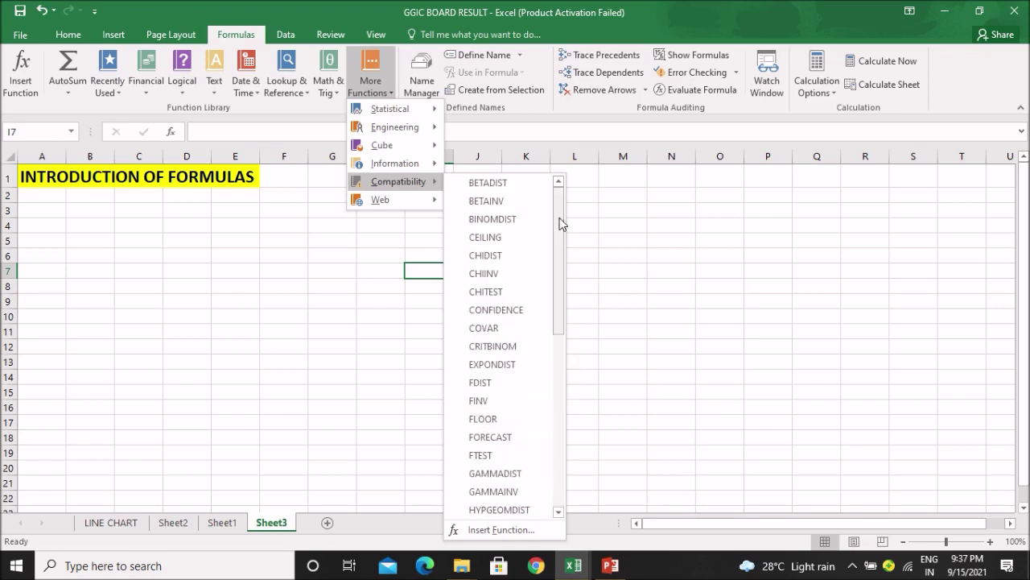
pyautogui.moveTo(429, 202)
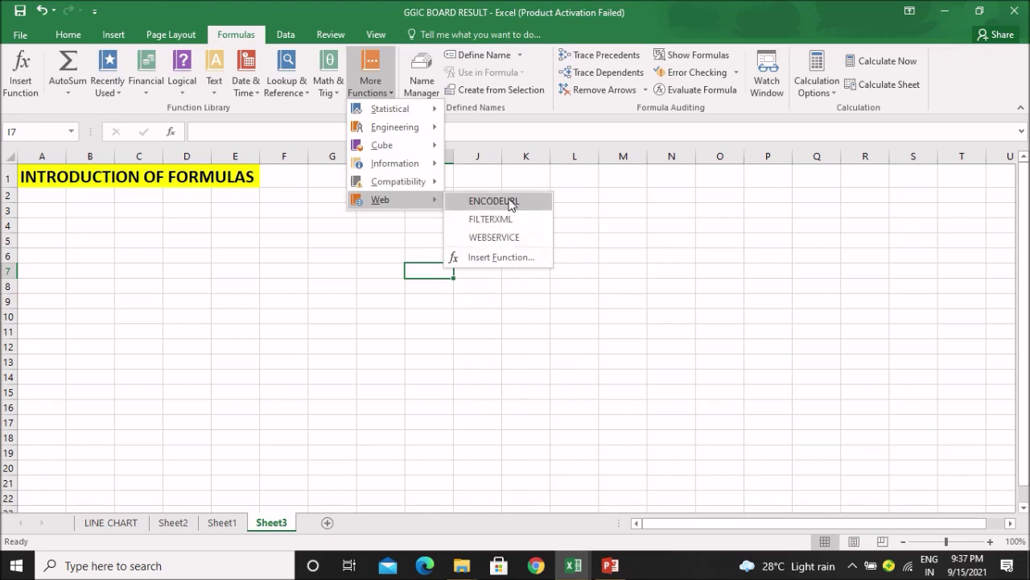
# Step: Close the More Functions menu after viewing ENCODEURL, FILTERXML and WEBSERVICE
pyautogui.click(598, 199)
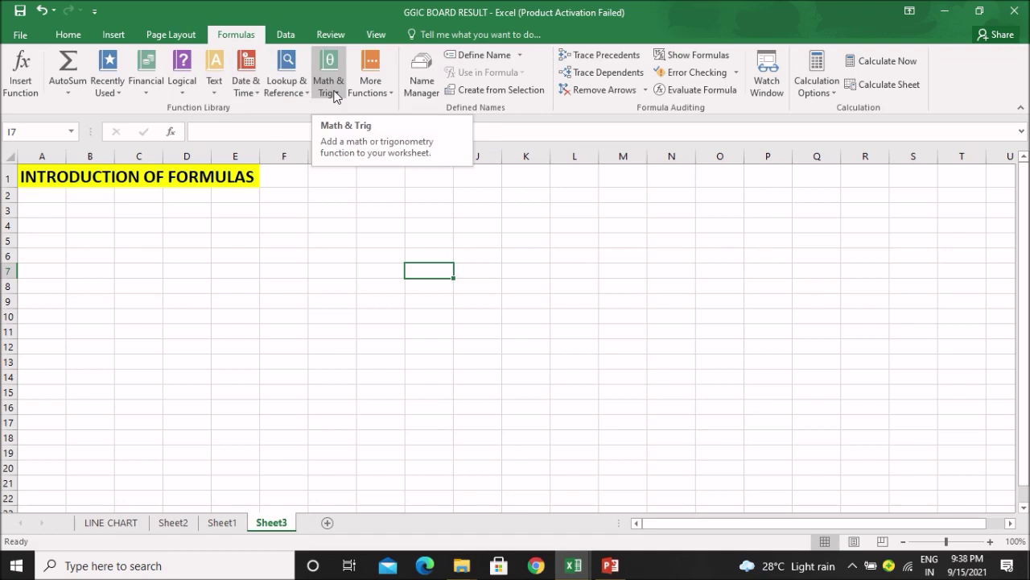
# Step: Peek at More Functions › Information, then display AutoSum's Sum, Average, Count Numbers, Max and Min list
pyautogui.click(394, 92)
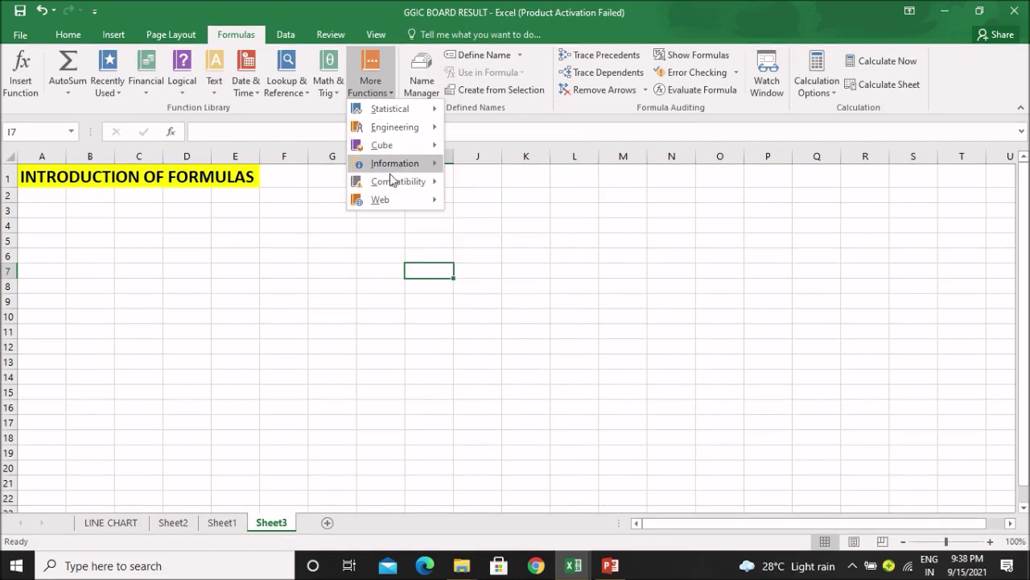
pyautogui.moveTo(391, 167)
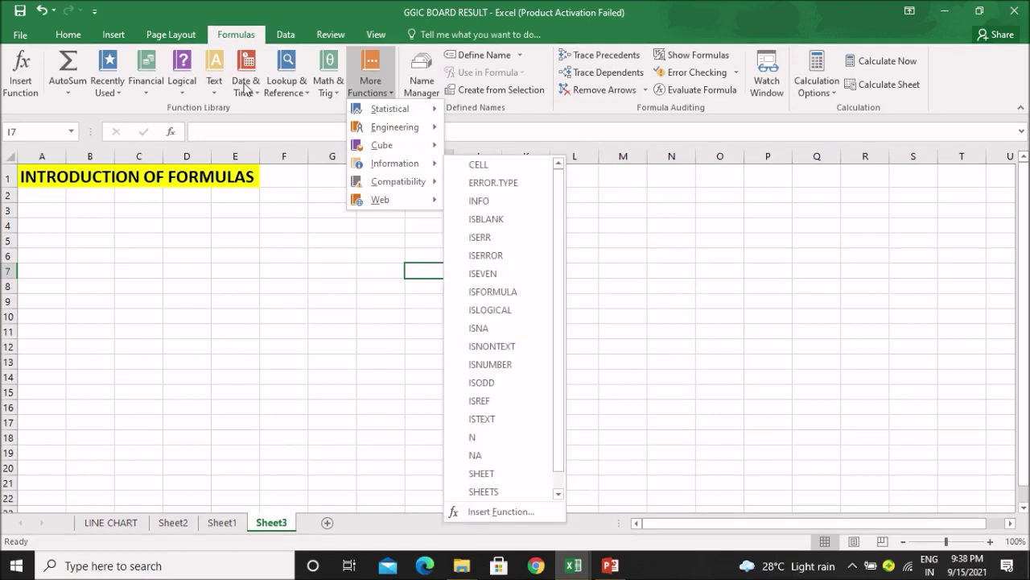
pyautogui.click(69, 92)
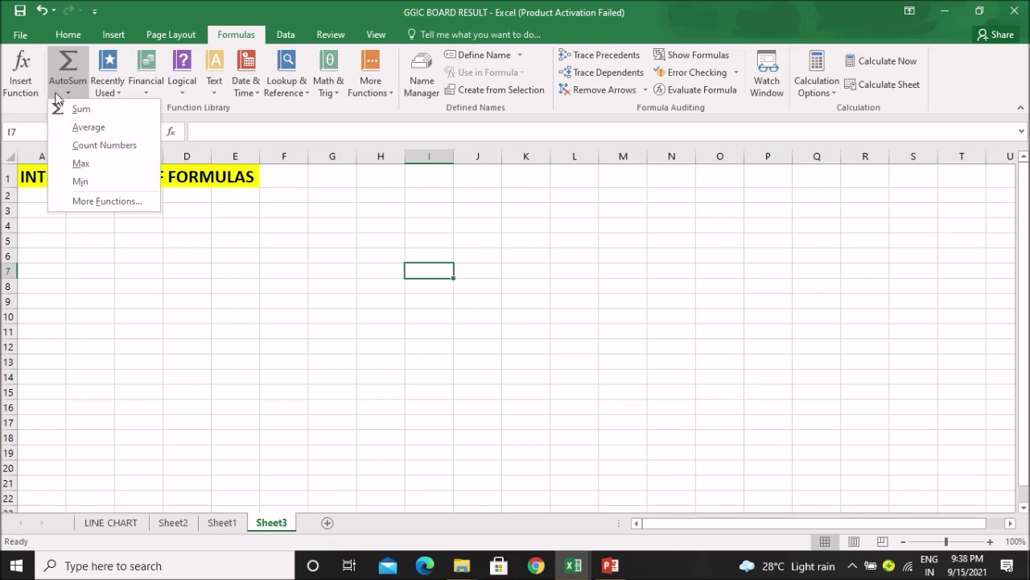
# Step: Dismiss the AutoSum list, returning to the sheet with only the INTRODUCTION OF FORMULAS heading
pyautogui.click(490, 235)
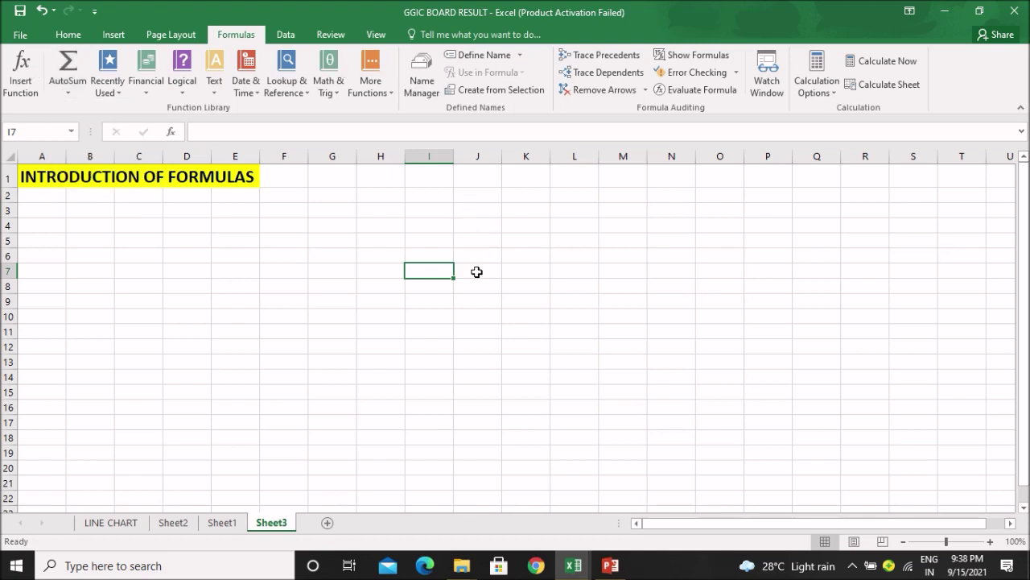